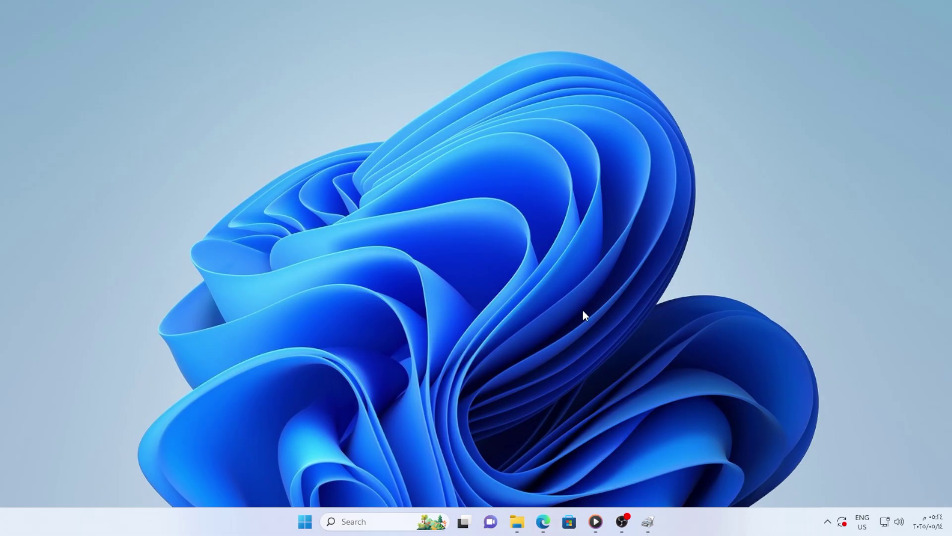
Step: Launch Settings with Win+I and switch to the Bluetooth & devices page
key(super)
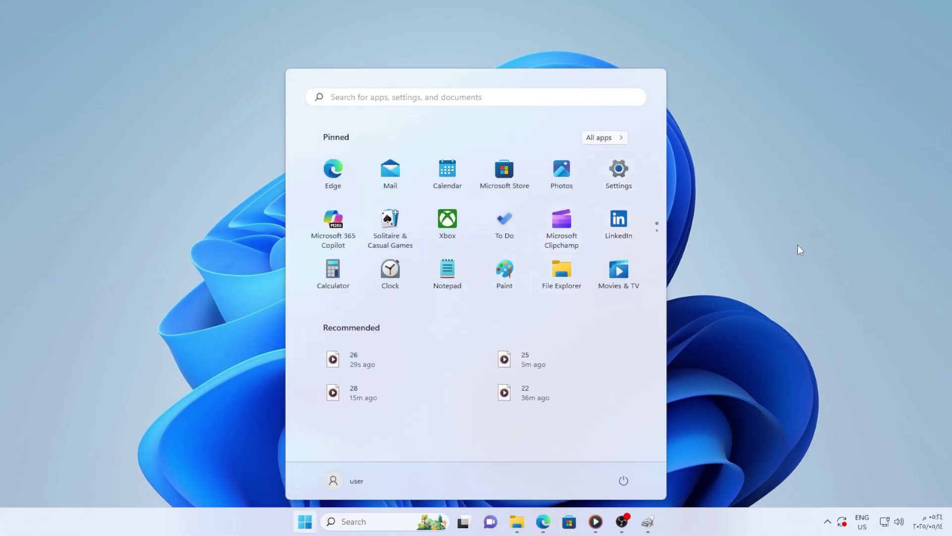
key(super+i)
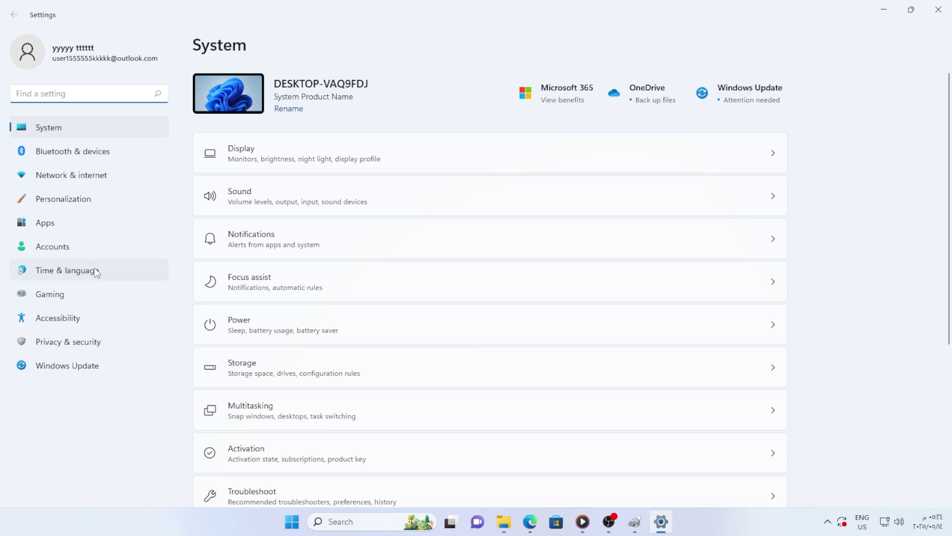
click(73, 151)
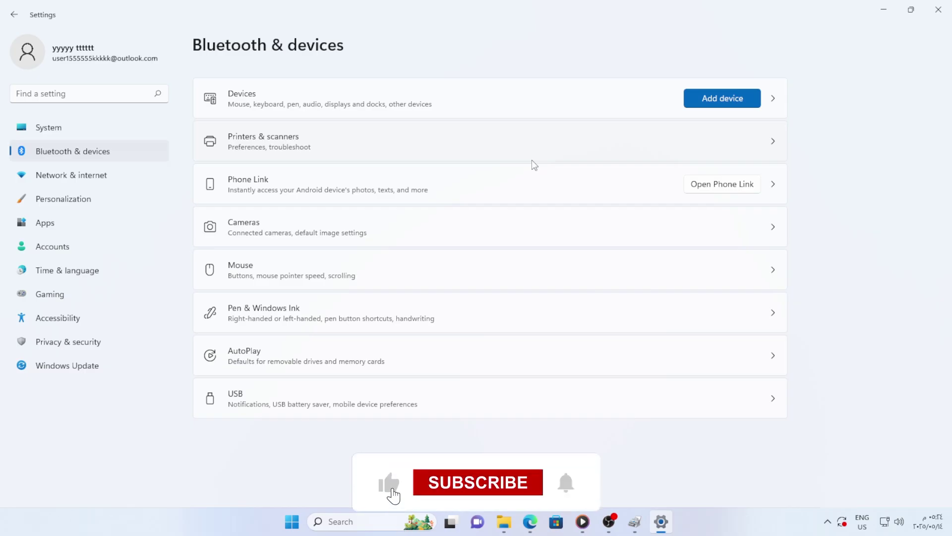
Step: Launch the Services console by running services.msc from the Run box
click(764, 227)
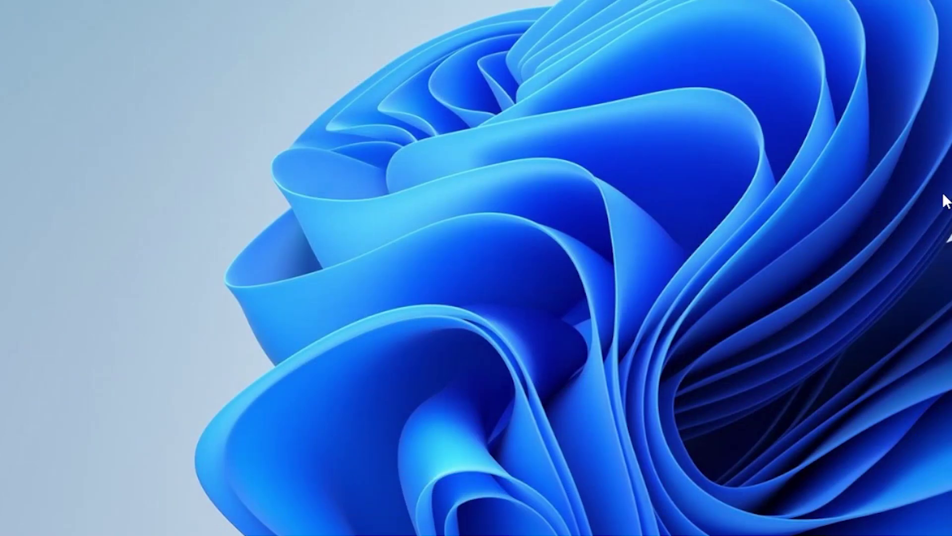
key(super+r)
text(ser)
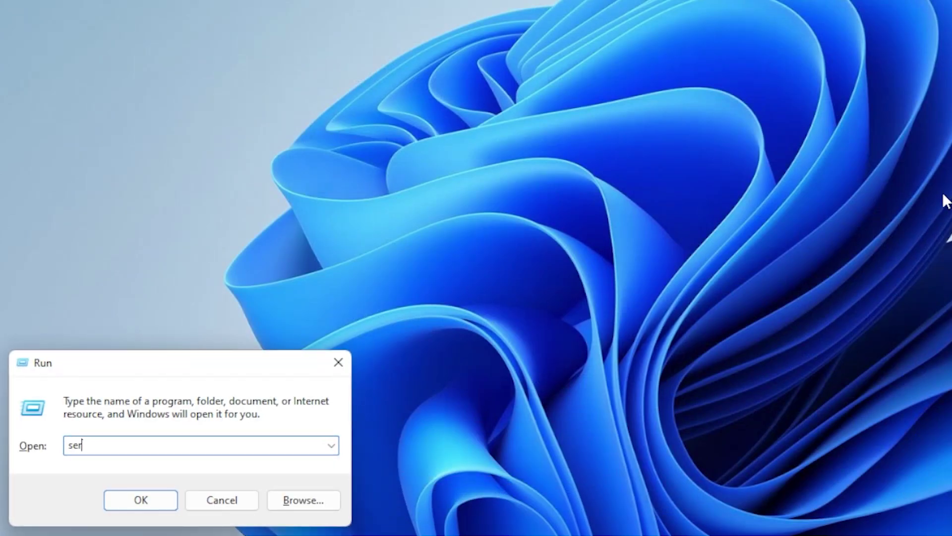
text(v)
key(BackSpace)
key(BackSpace)
text(rvices.m)
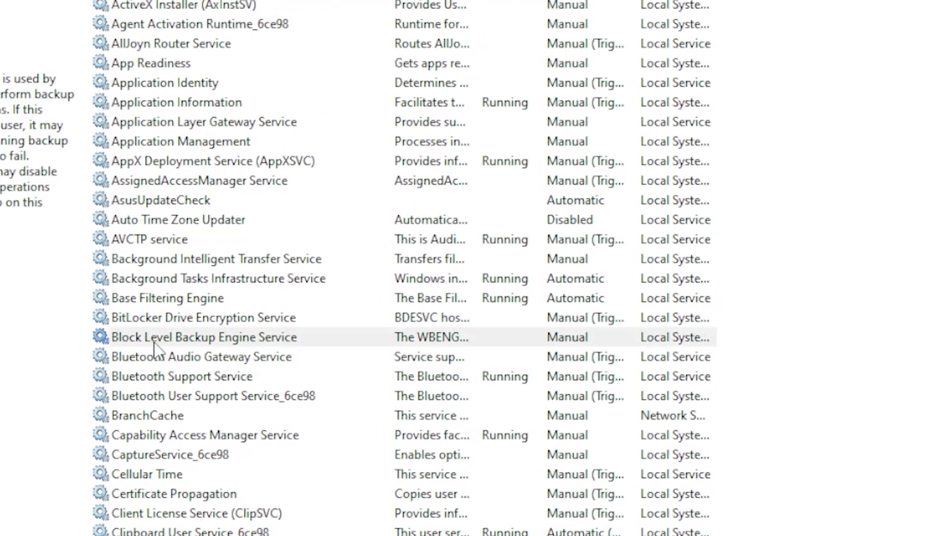
Step: Restart the Bluetooth Support Service from its right-click menu
click(154, 341)
scroll(268, 288, down, 3)
click(301, 281)
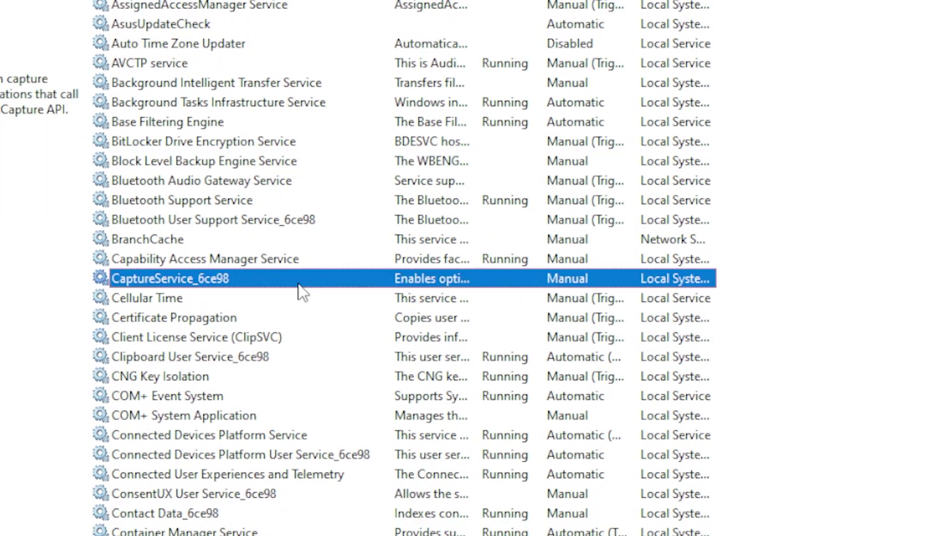
scroll(190, 295, up, 3)
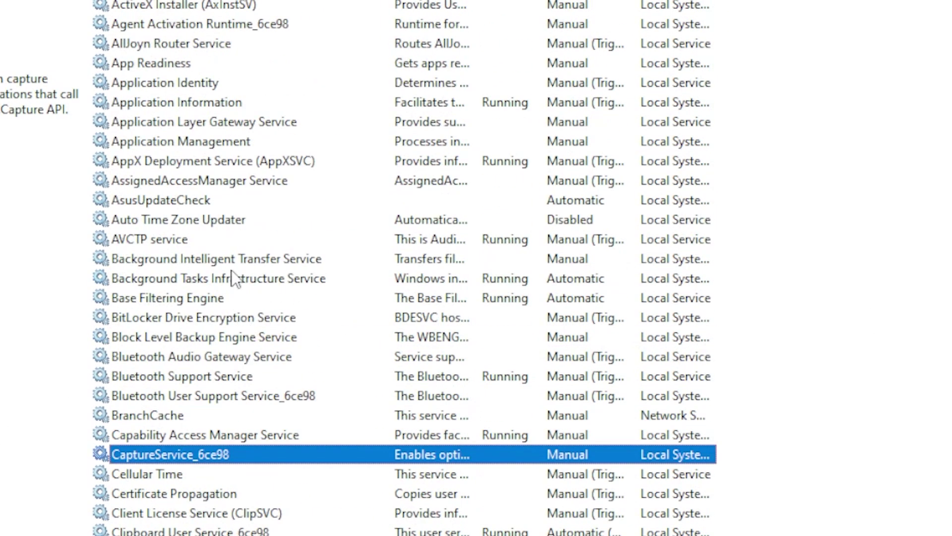
right_click(254, 375)
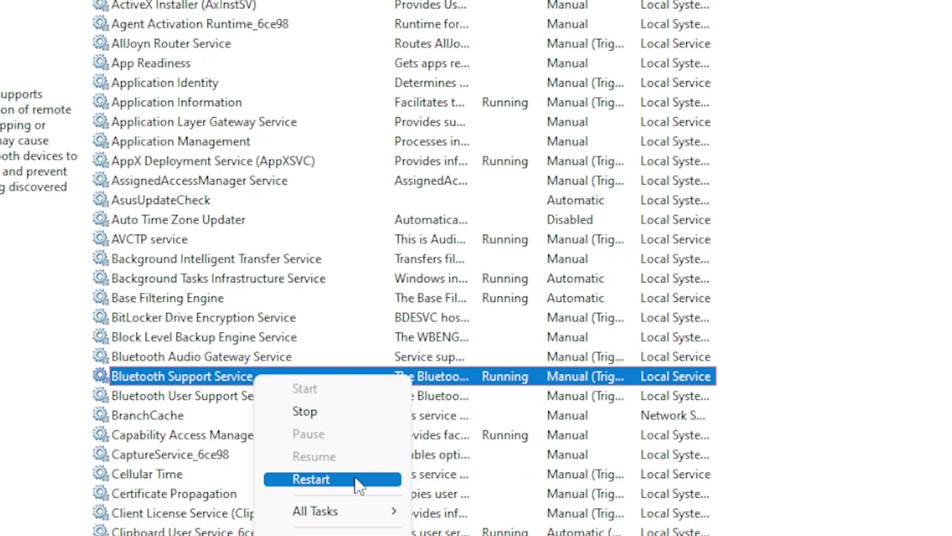
click(852, 379)
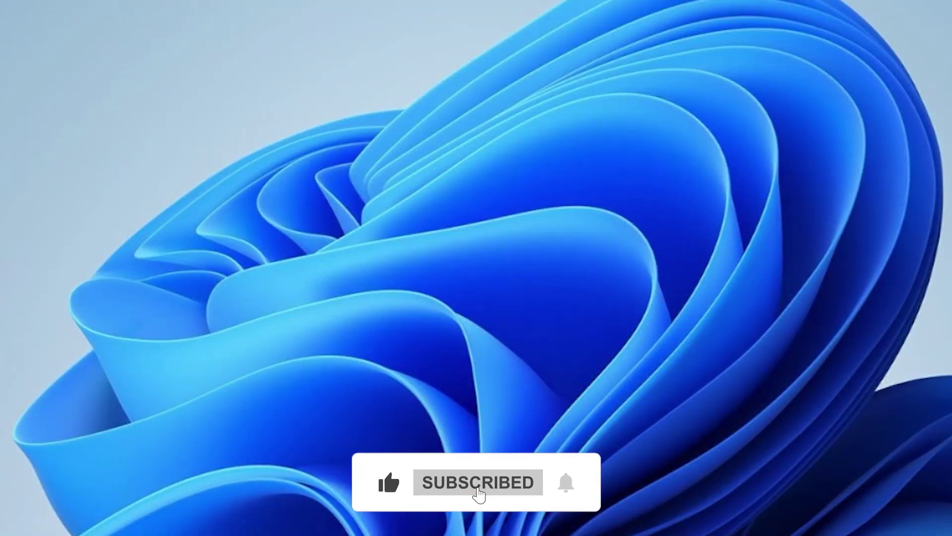
Step: Open Device Manager from the Win+X quick-link menu
key(super+x)
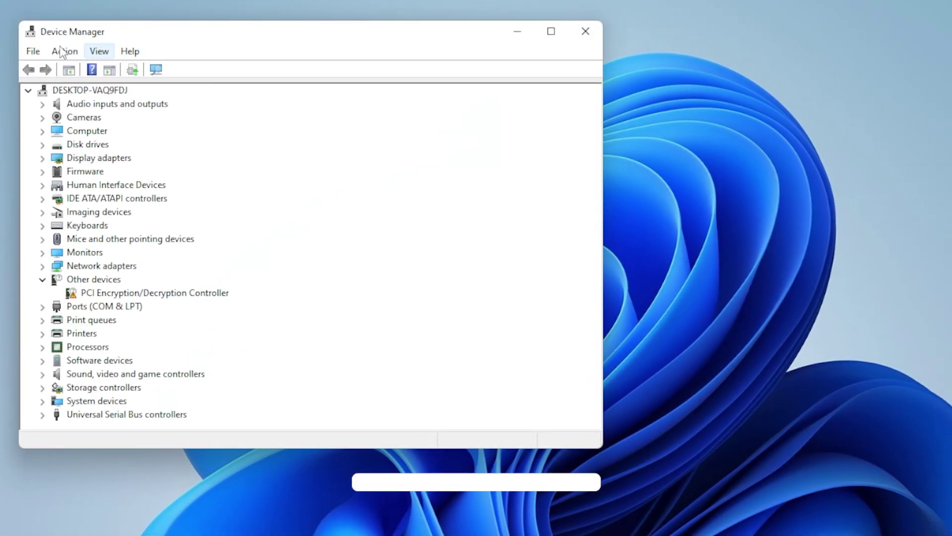
Step: Turn on Show hidden devices in Device Manager's View menu
click(97, 51)
click(181, 212)
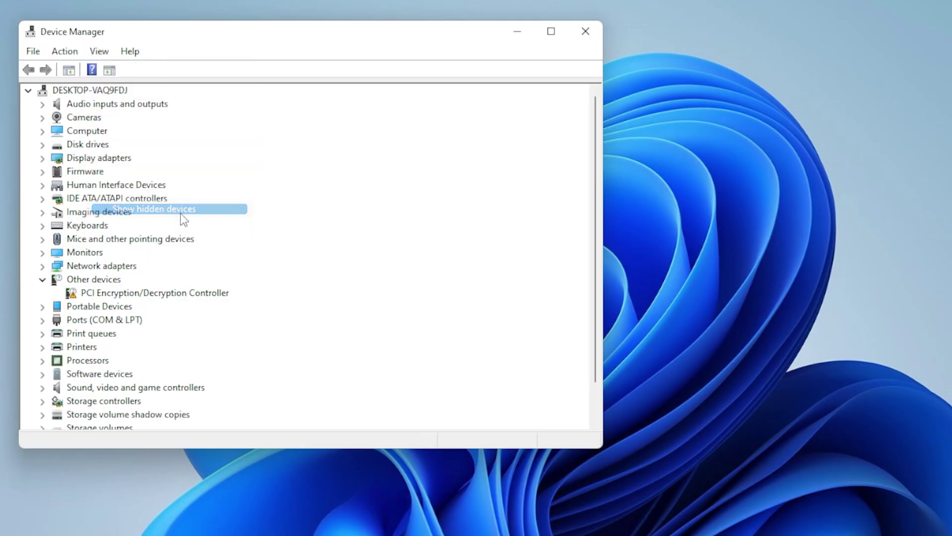
scroll(231, 248, down, 1)
scroll(227, 263, up, 1)
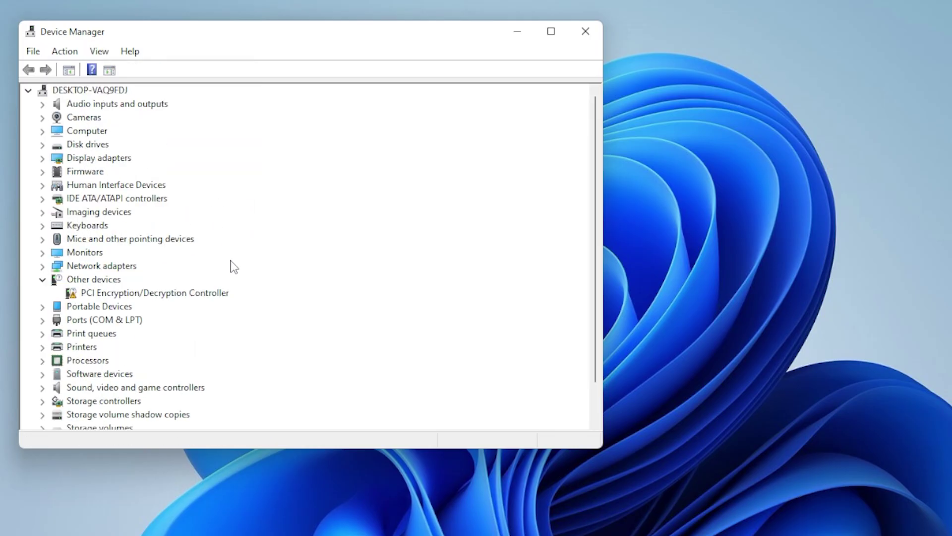
scroll(149, 278, down, 1)
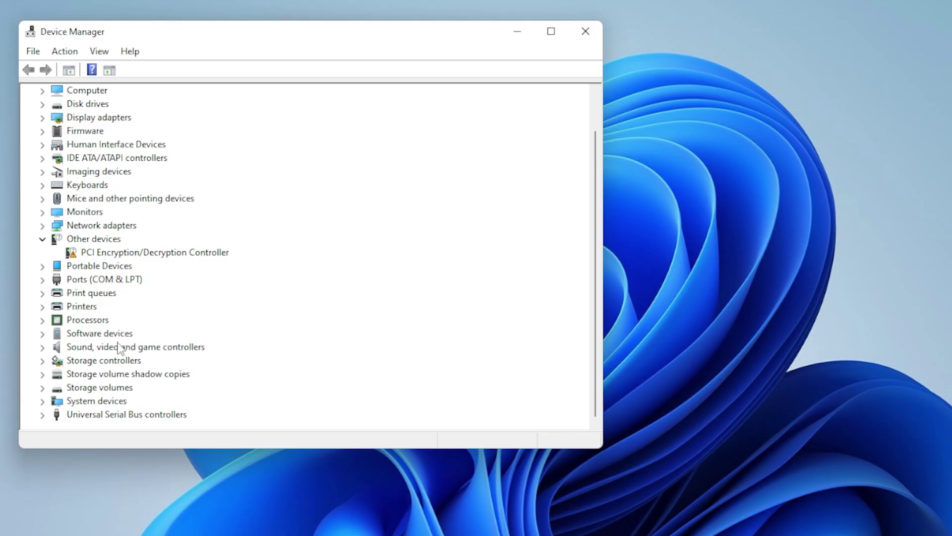
Step: Expand Universal Serial Bus controllers, inspect the USB Composite Device entries, then close Device Manager
click(43, 415)
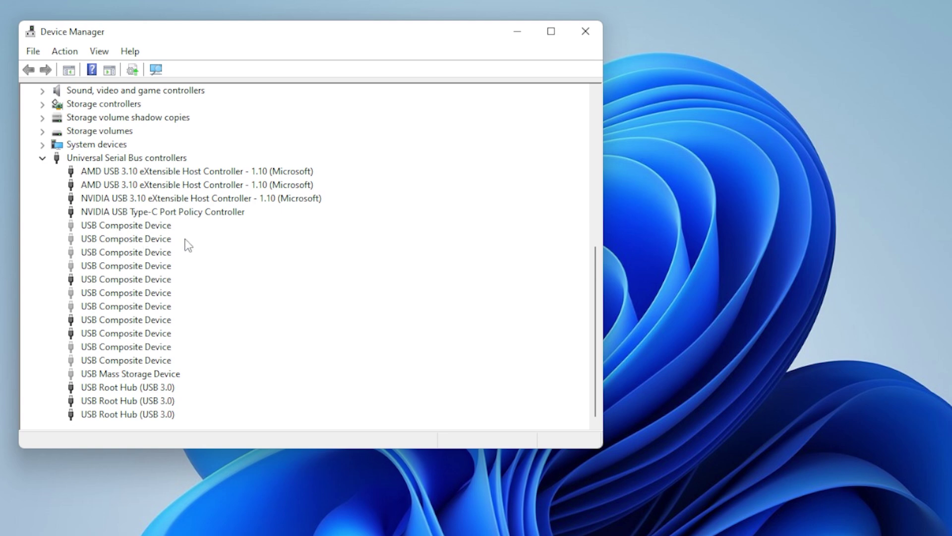
right_click(123, 229)
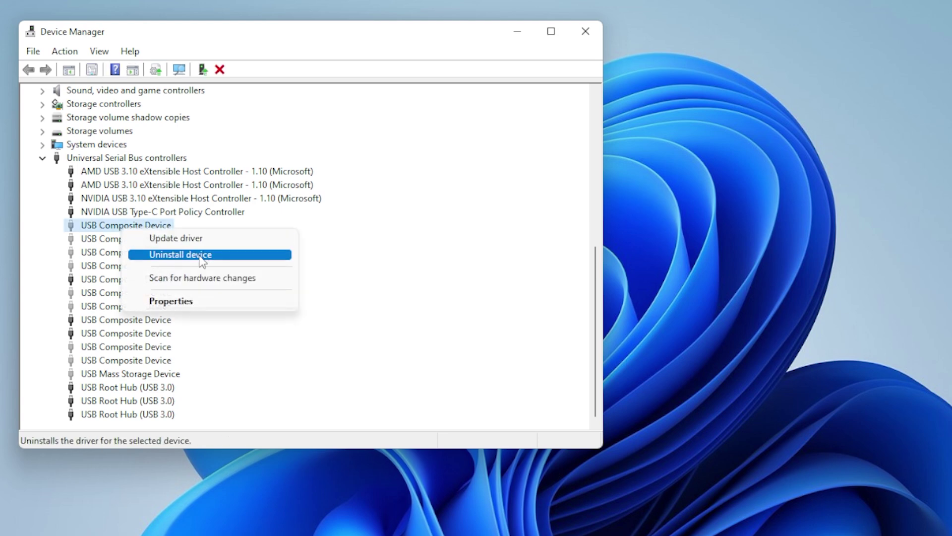
right_click(80, 242)
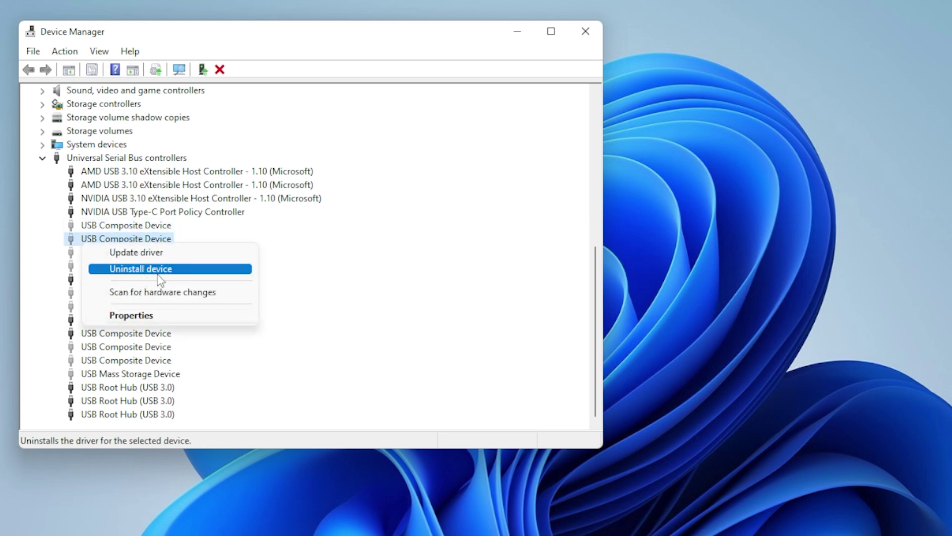
click(366, 302)
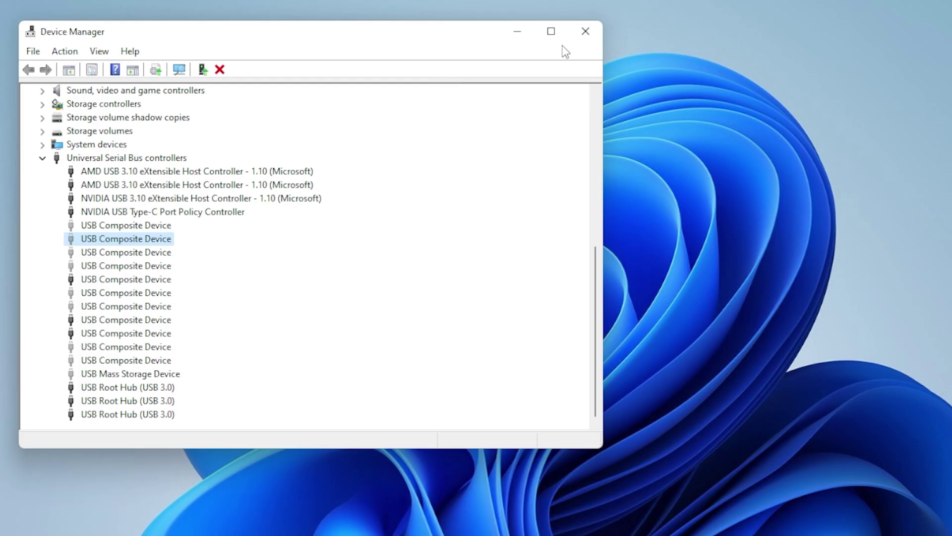
click(586, 32)
Step: Launch Registry Editor with regedit and approve the UAC prompt
key(super+r)
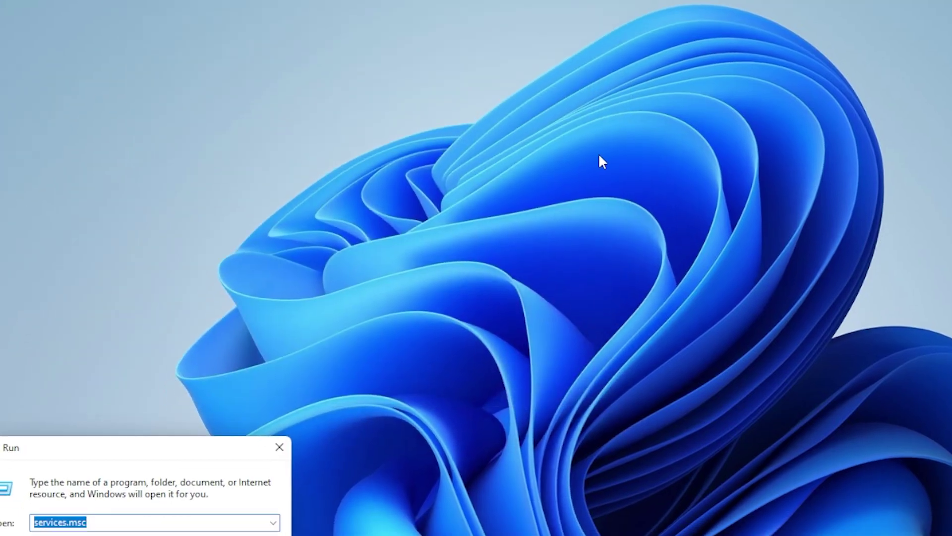
text(reg)
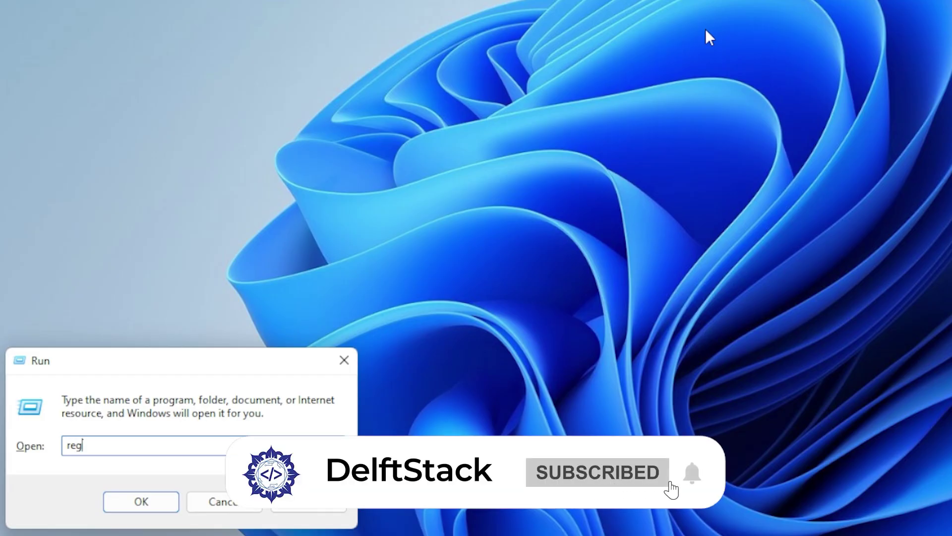
text(edit)
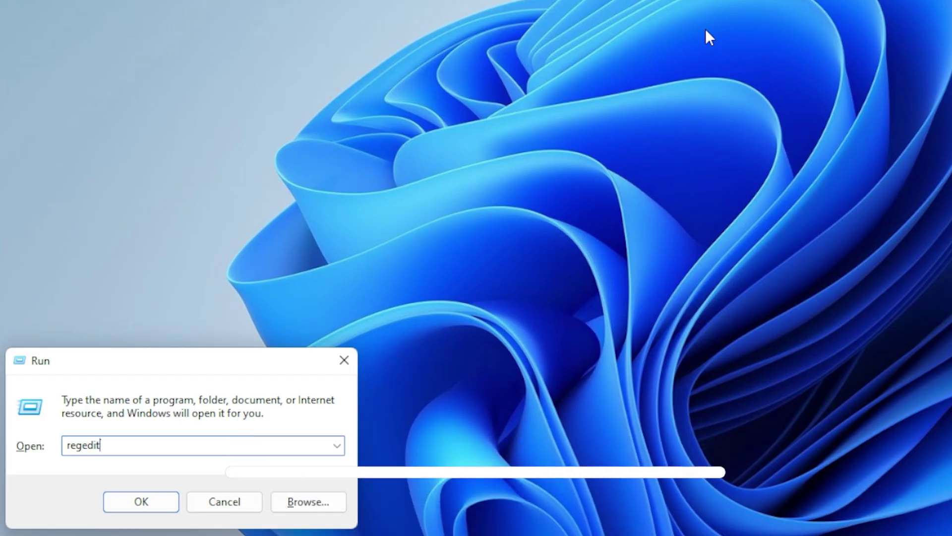
key(Return)
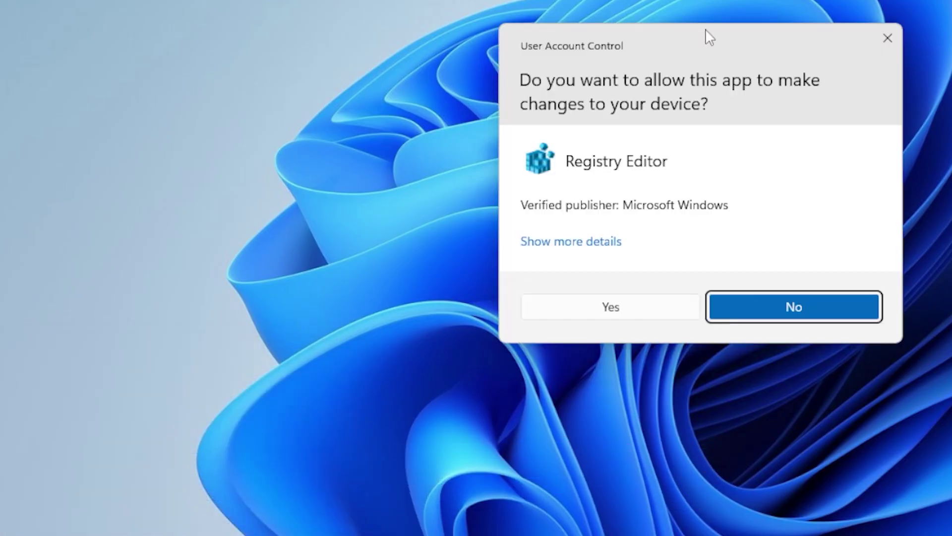
click(670, 307)
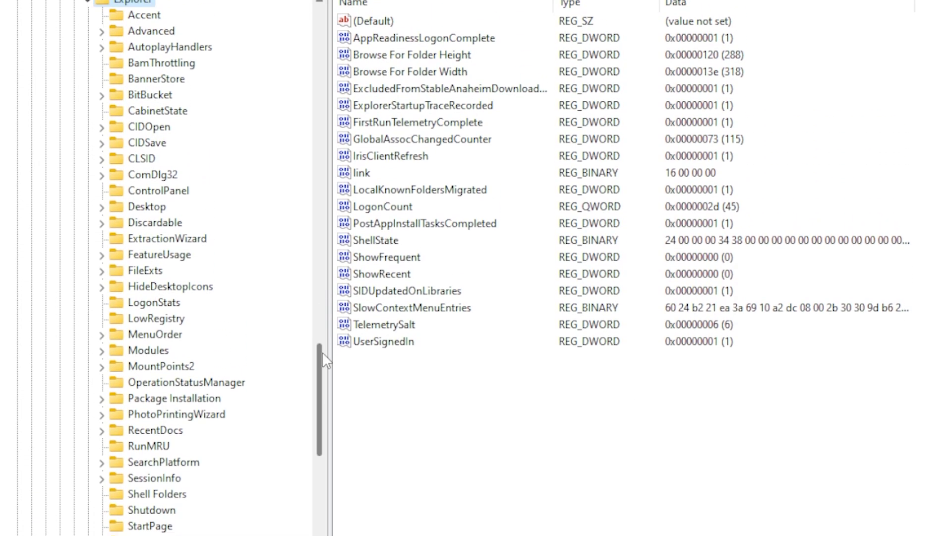
Step: Collapse HKEY_CURRENT_USER and expand HKEY_LOCAL_MACHINE\SYSTEM\CurrentControlSet\Services
drag(320, 233, 307, 0)
click(31, 198)
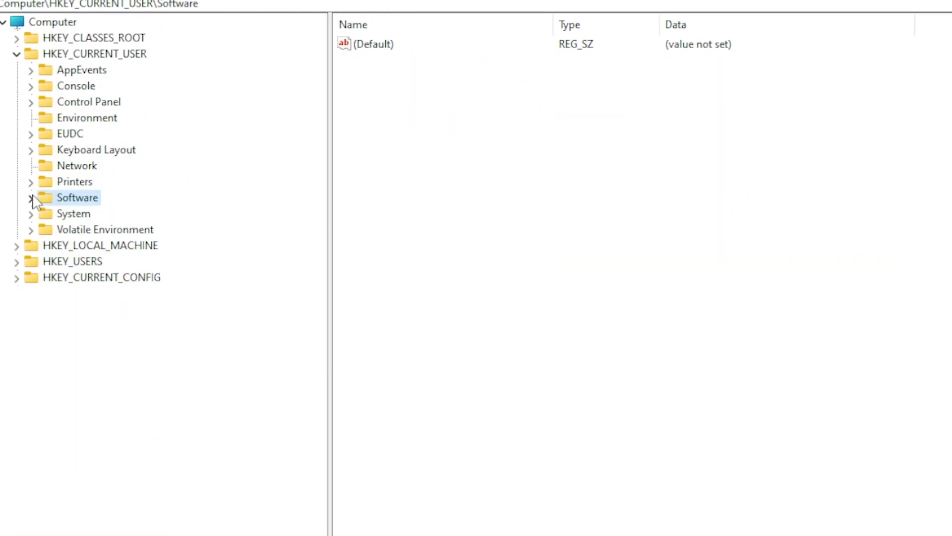
click(16, 54)
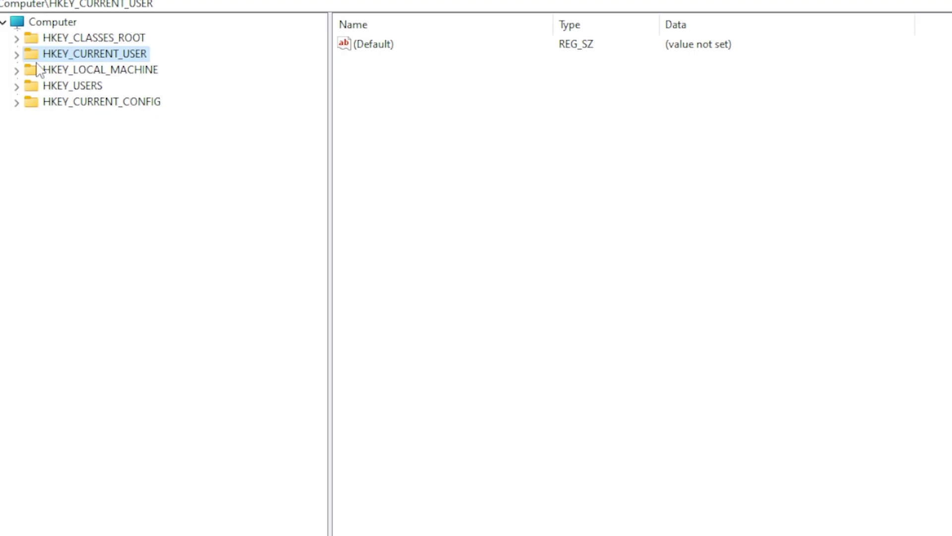
click(16, 70)
click(50, 72)
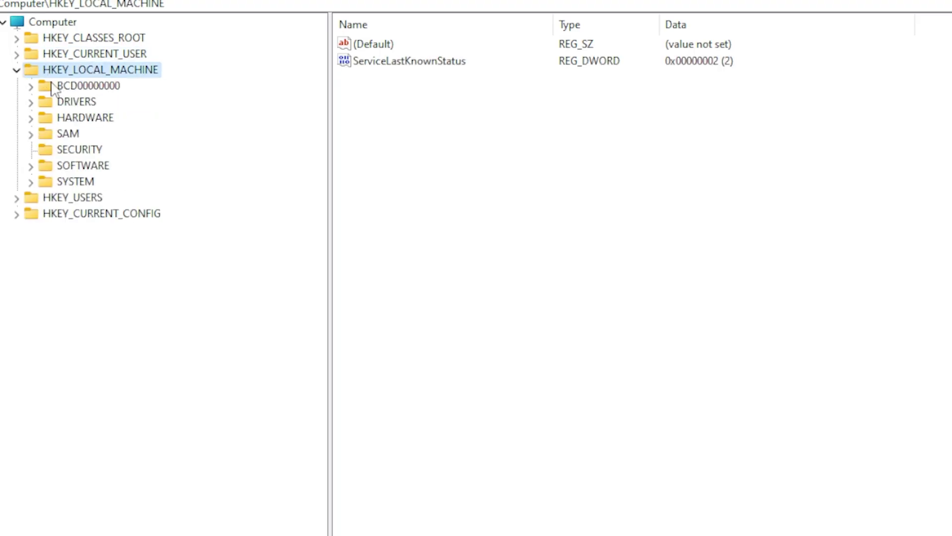
click(49, 180)
click(30, 182)
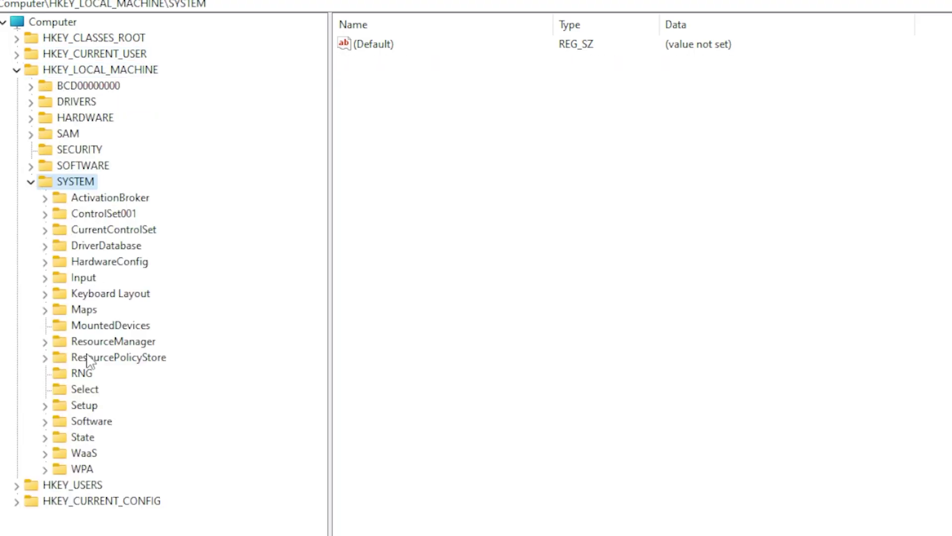
click(45, 229)
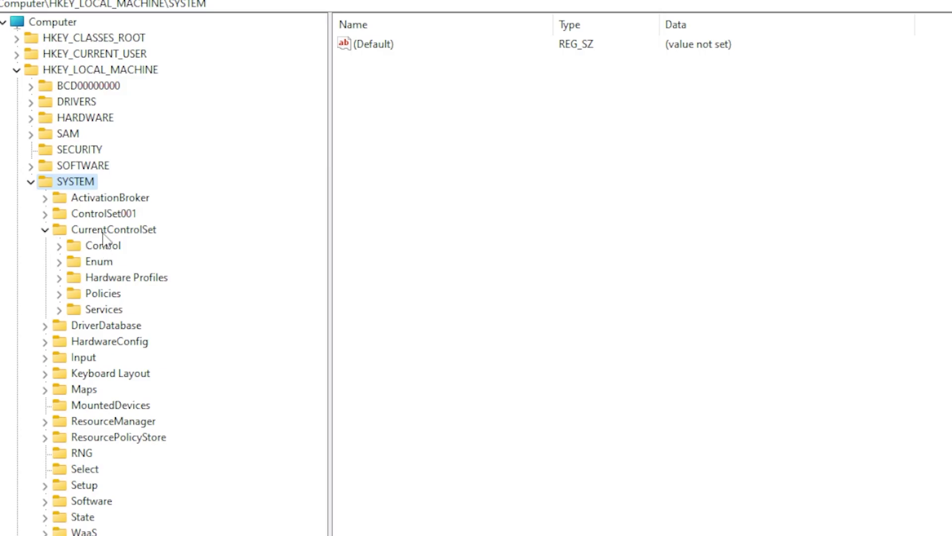
click(74, 229)
click(64, 310)
click(59, 310)
click(113, 309)
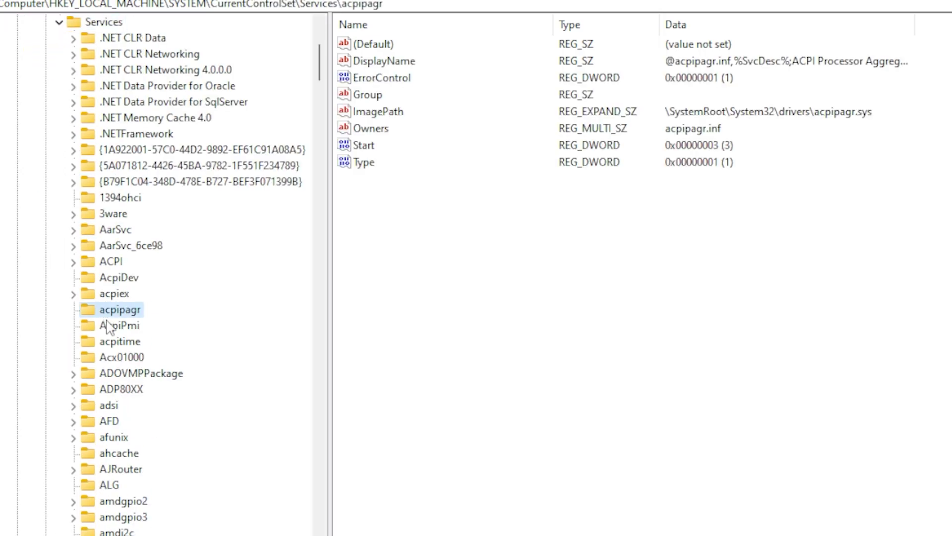
Step: Jump to the BTHPORT key and select its Parameters\Devices subkey
text(bthport)
scroll(217, 509, up, 4)
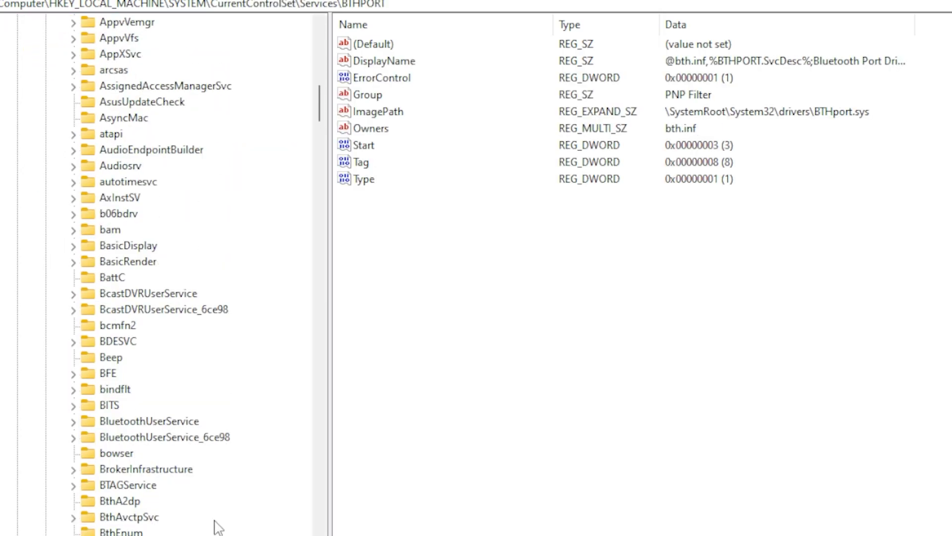
scroll(184, 505, down, 5)
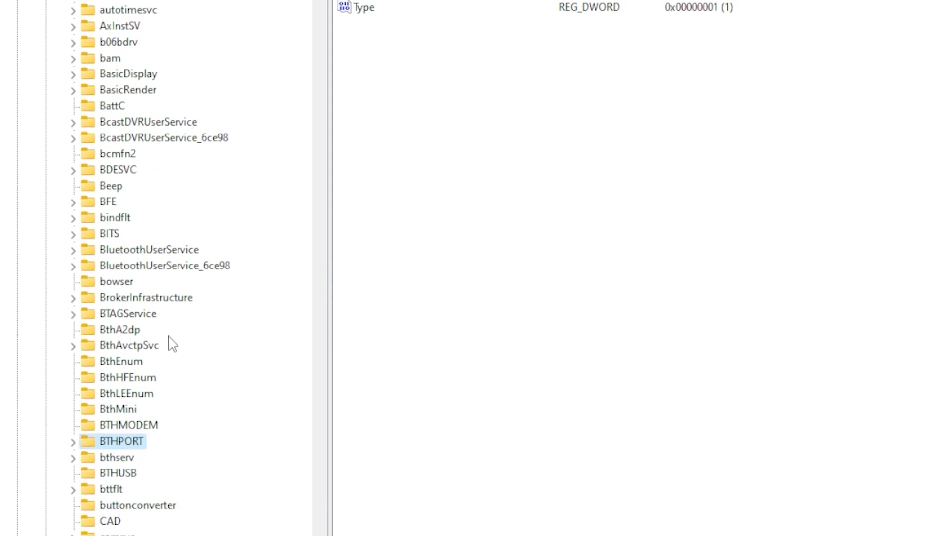
double_click(121, 393)
click(114, 424)
click(110, 409)
click(88, 410)
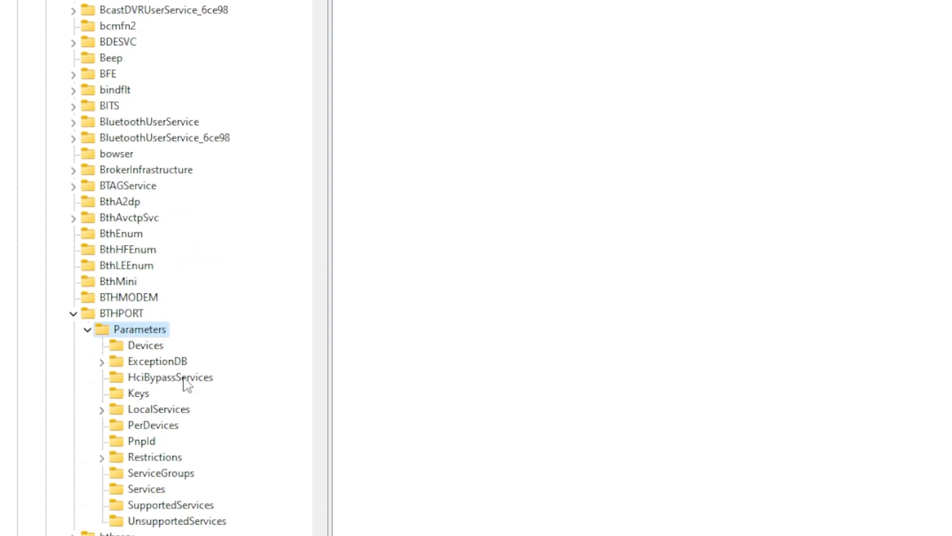
click(140, 345)
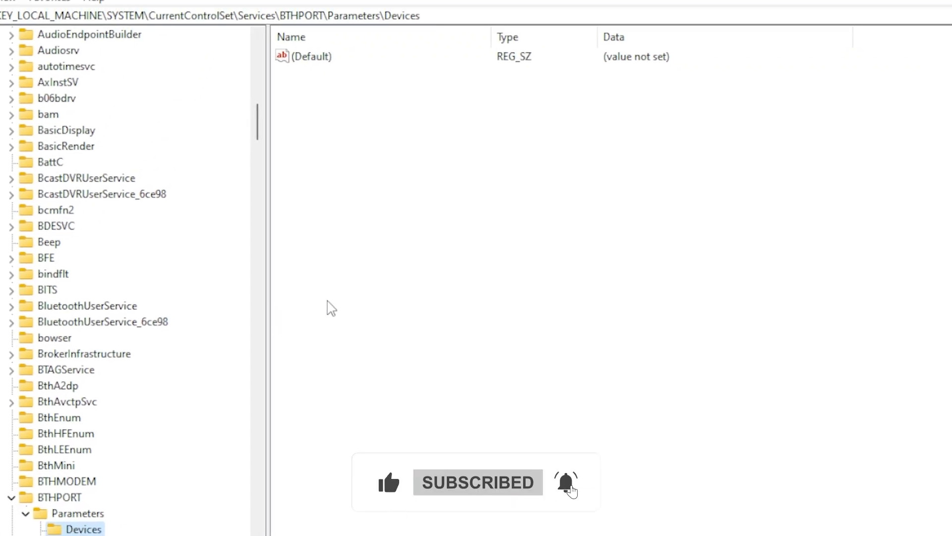
right_click(320, 58)
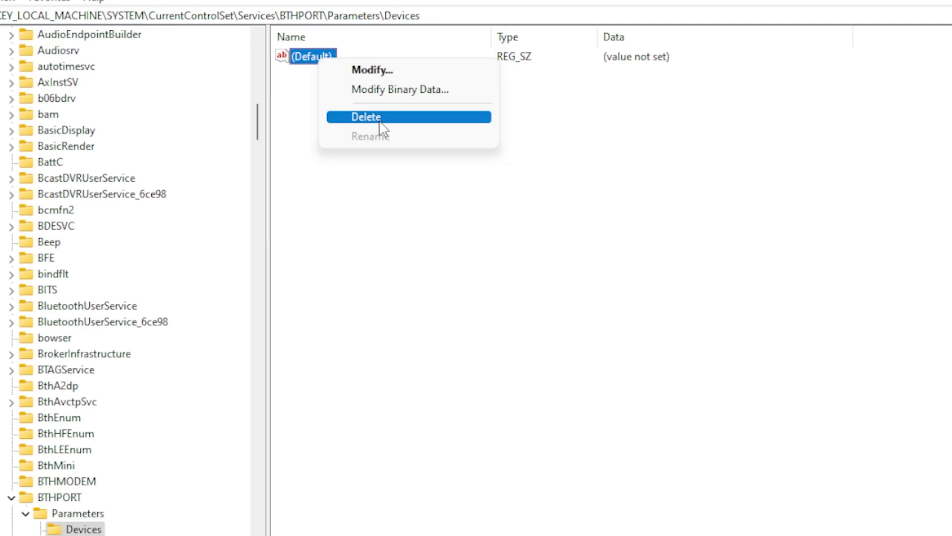
click(448, 259)
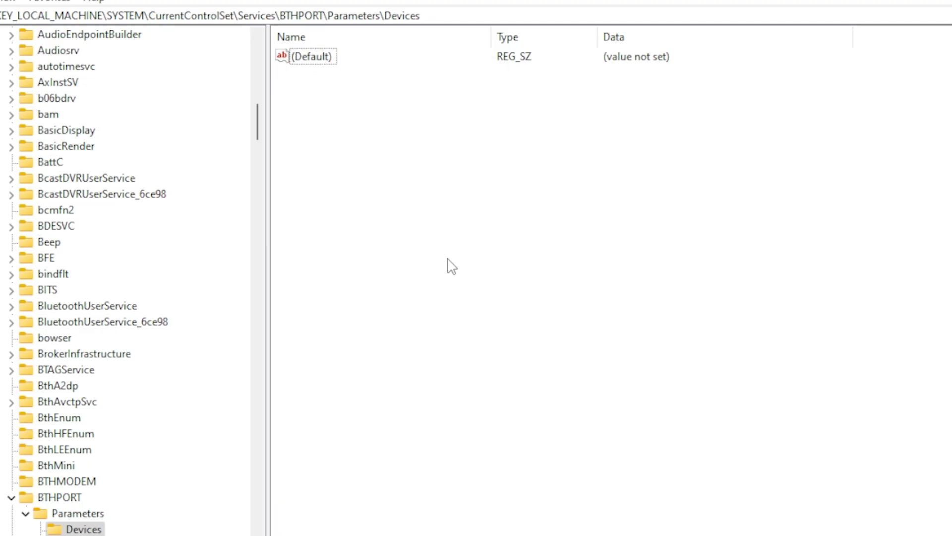